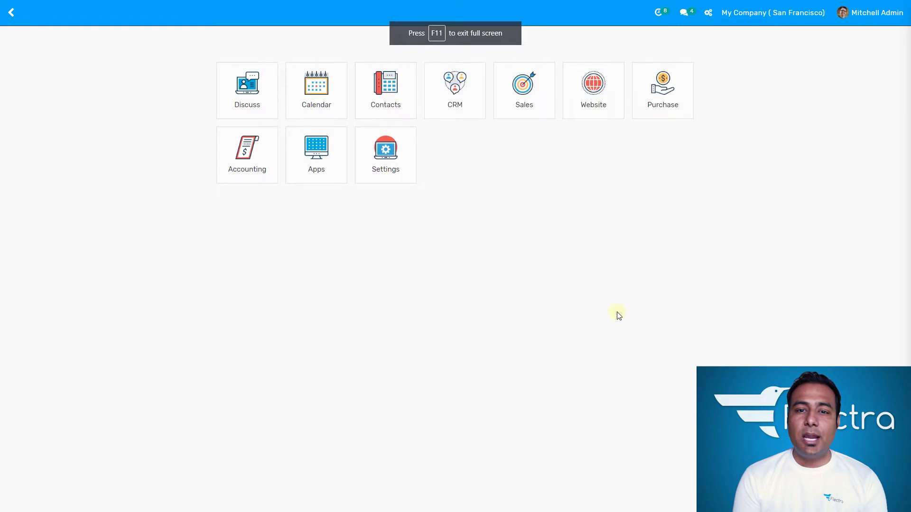
Open the Blanket Order type under Purchase Configuration > Purchase Agreement Types
{"action": "left_click", "coordinate": [659, 103]}
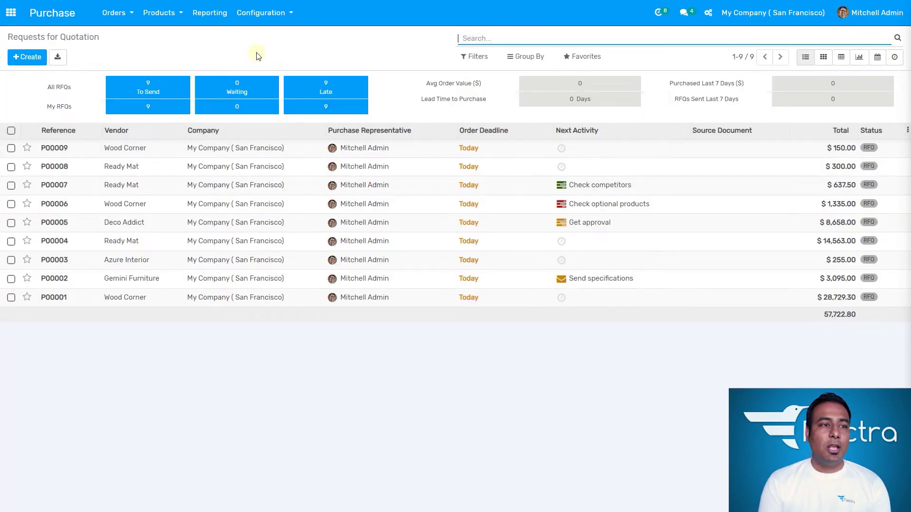
{"action": "left_click", "coordinate": [256, 52]}
{"action": "left_click", "coordinate": [273, 14]}
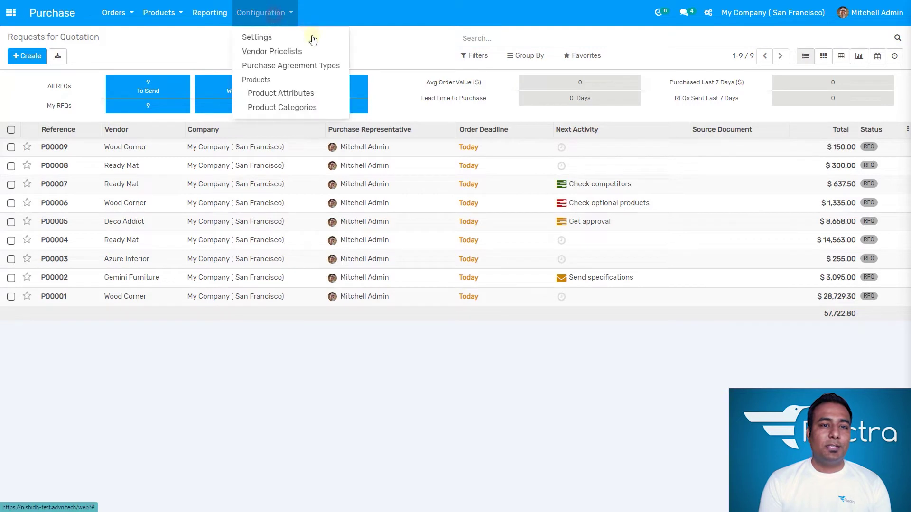
{"action": "left_click", "coordinate": [306, 66]}
{"action": "left_click", "coordinate": [222, 240]}
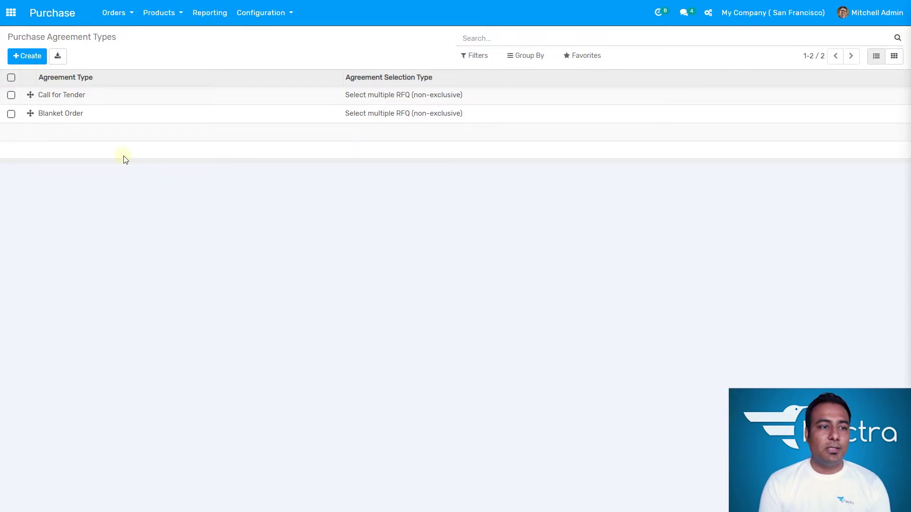
{"action": "left_click", "coordinate": [88, 120]}
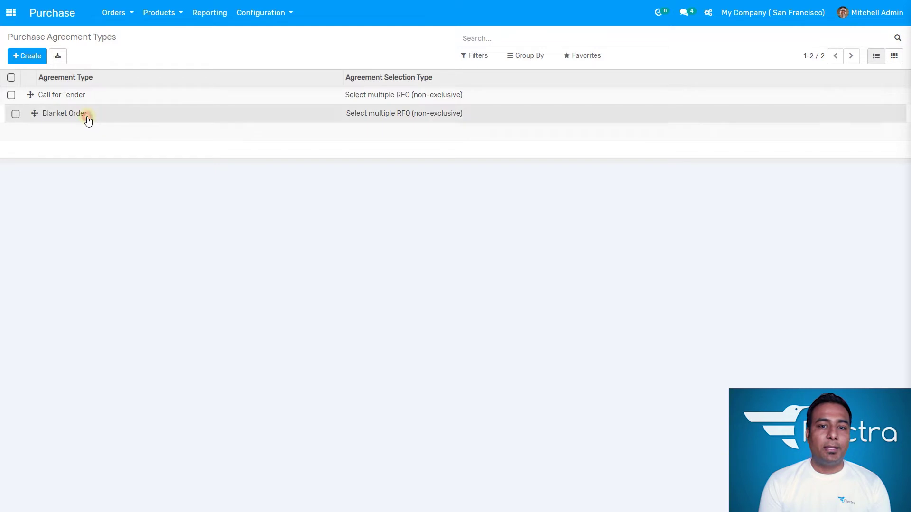
Save Blanket Order with non-exclusive multiple RFQs, agreement lines and manually set quantities
{"action": "left_click", "coordinate": [30, 60]}
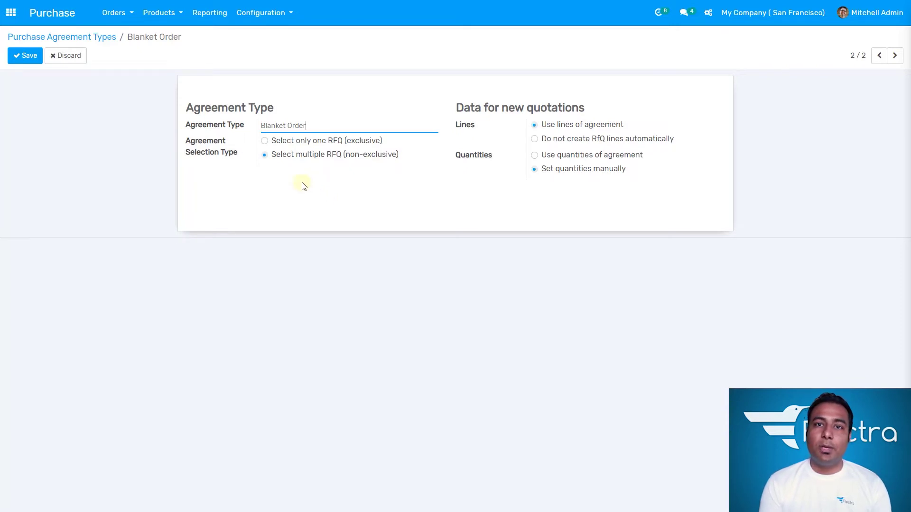
{"action": "left_click", "coordinate": [339, 189]}
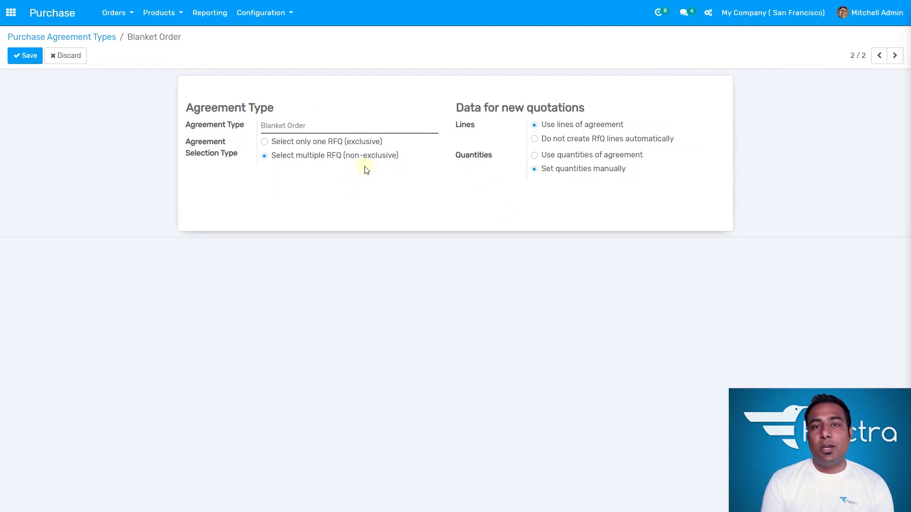
{"action": "left_click", "coordinate": [24, 55]}
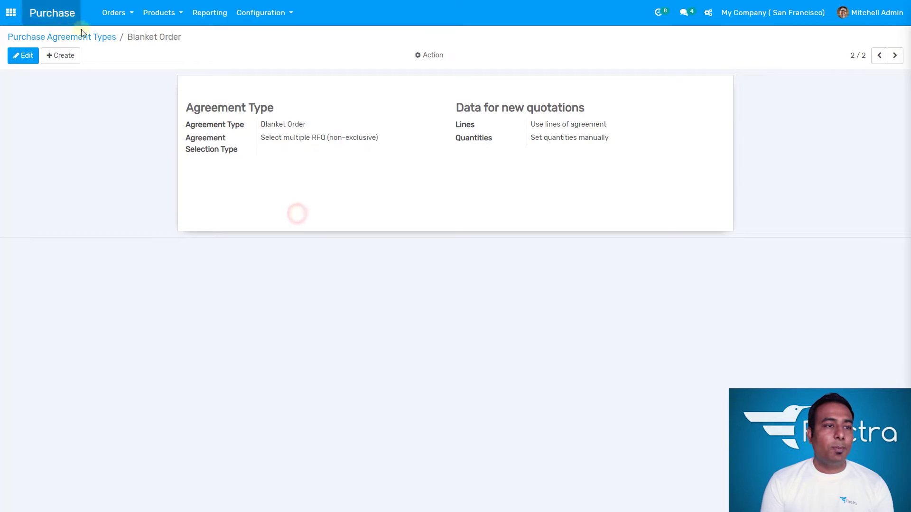
Create a new purchase agreement with agreement type Blanket Order
{"action": "left_click", "coordinate": [114, 22]}
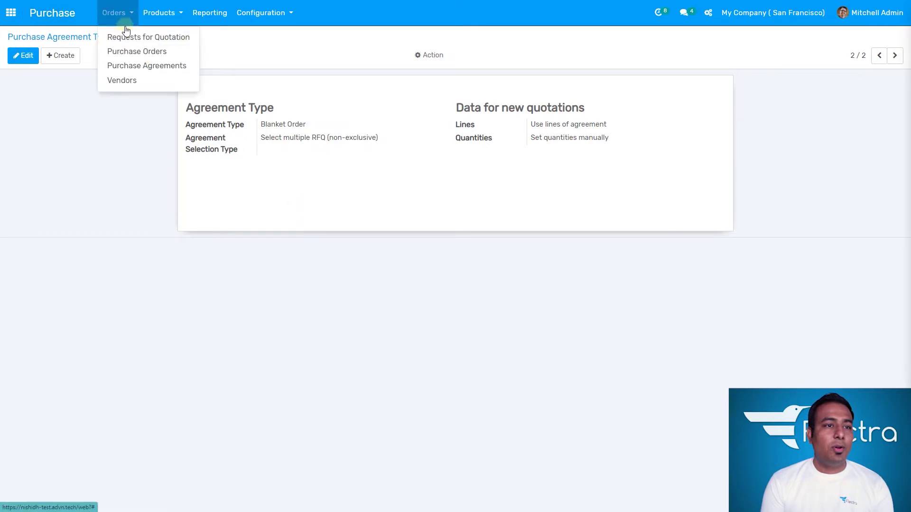
{"action": "left_click", "coordinate": [136, 66]}
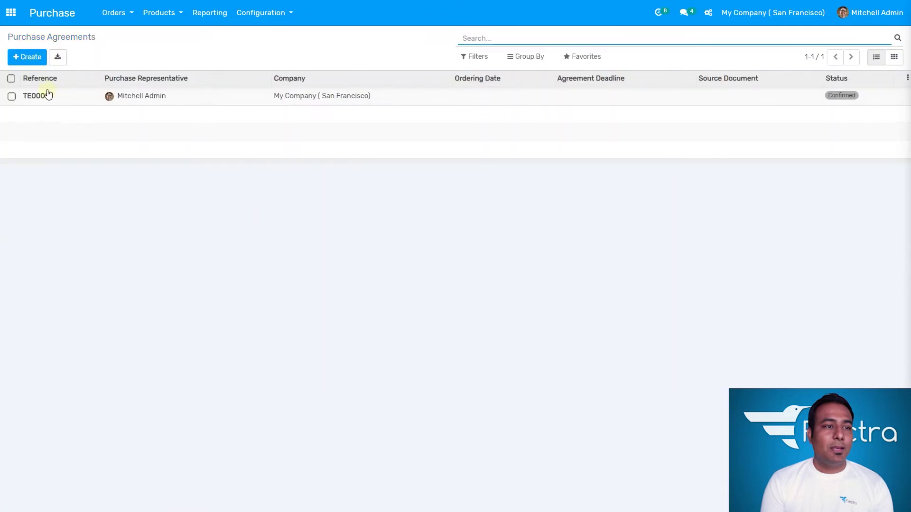
{"action": "left_click", "coordinate": [31, 57]}
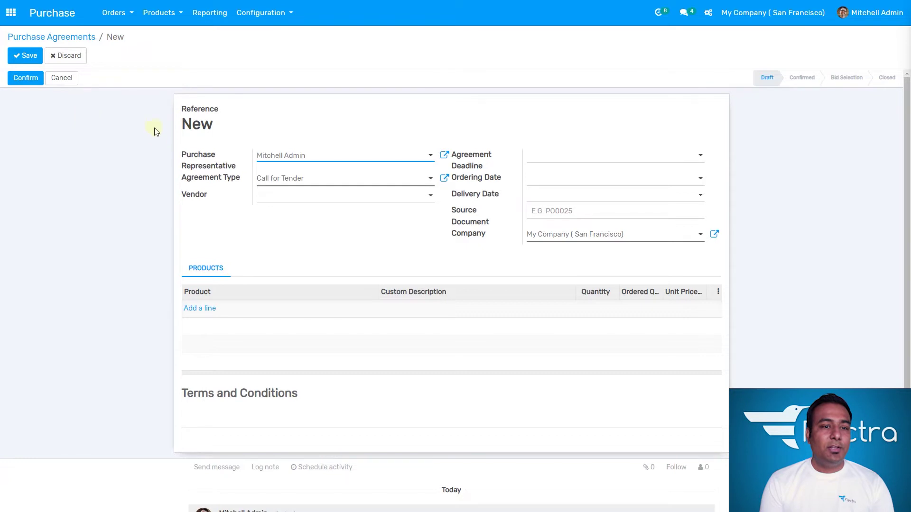
{"action": "left_click", "coordinate": [300, 183]}
{"action": "left_click", "coordinate": [297, 209]}
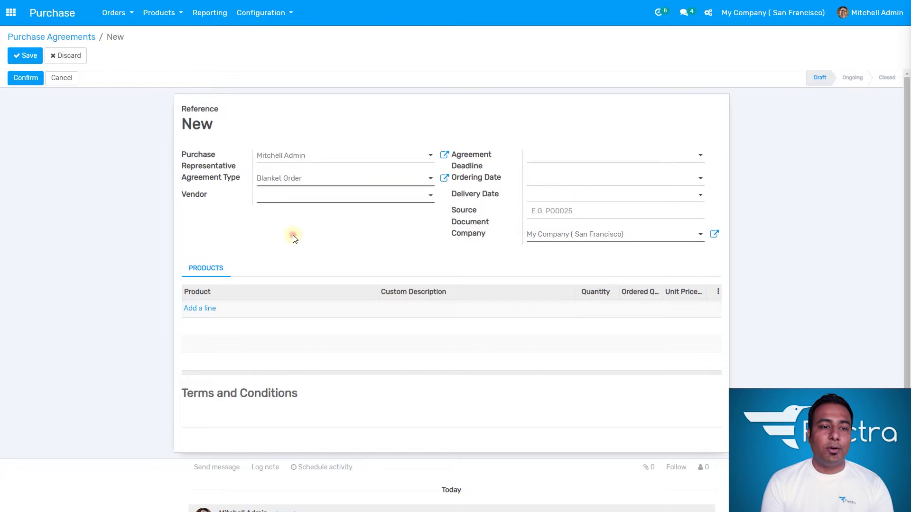
Set vendor Azure Interior and deadline 03/28/2022, then add an empty product line
{"action": "left_click", "coordinate": [312, 199]}
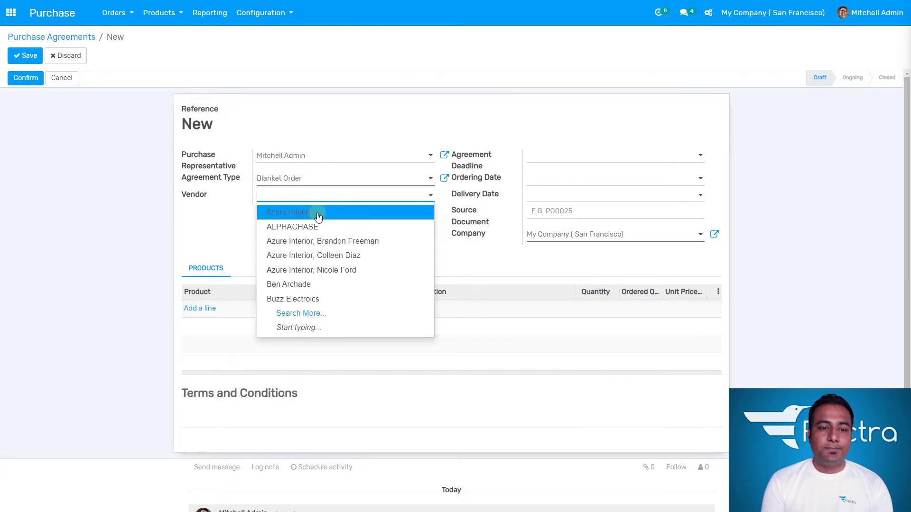
{"action": "left_click", "coordinate": [318, 216]}
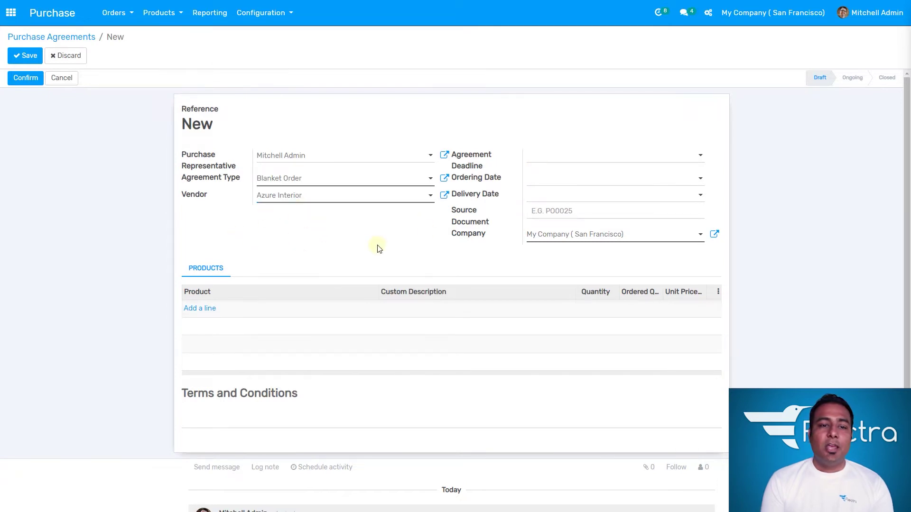
{"action": "left_click", "coordinate": [368, 236]}
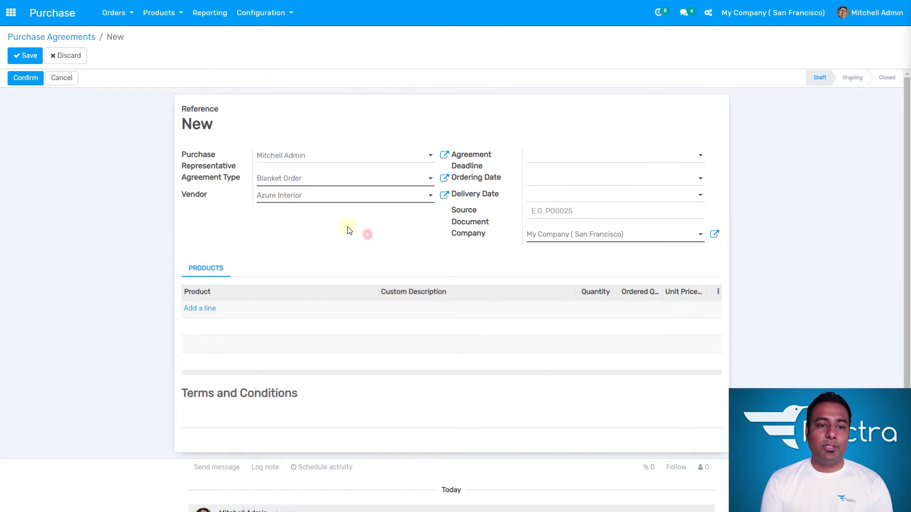
{"action": "left_click", "coordinate": [580, 158]}
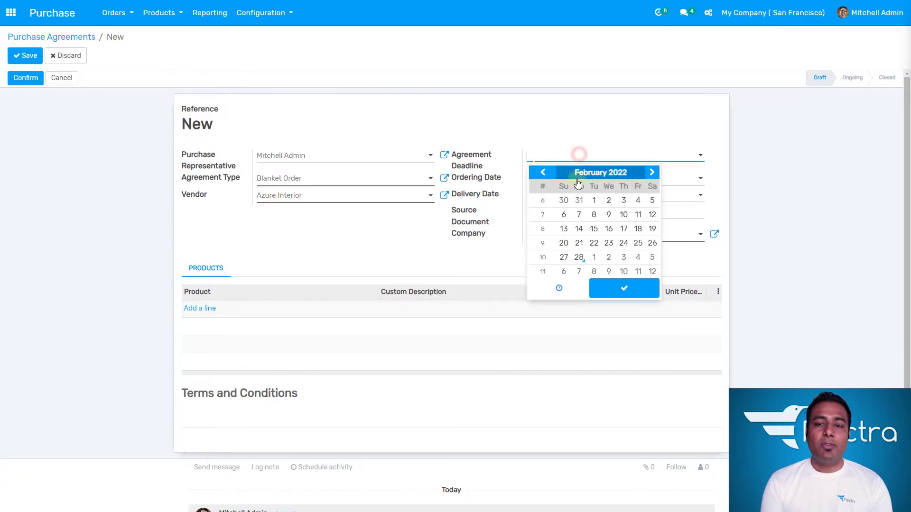
{"action": "left_click", "coordinate": [652, 173]}
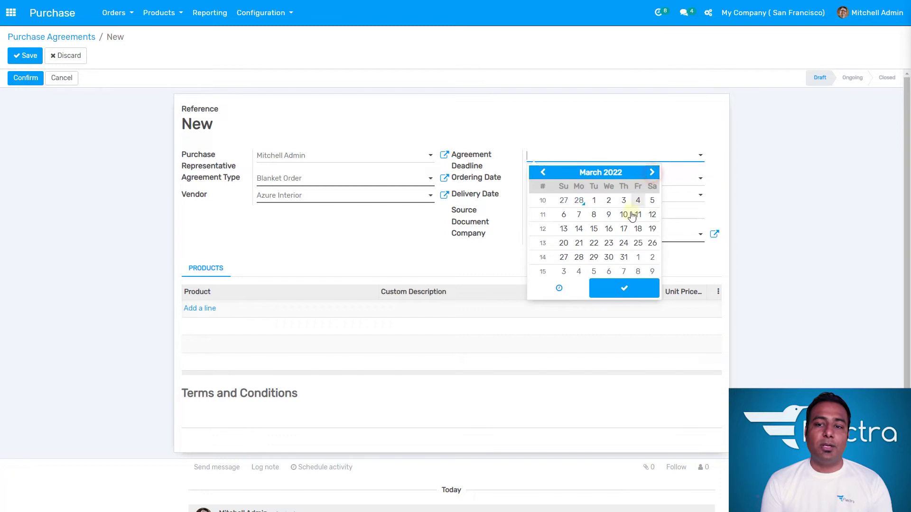
{"action": "left_click", "coordinate": [579, 257]}
{"action": "left_click", "coordinate": [624, 289]}
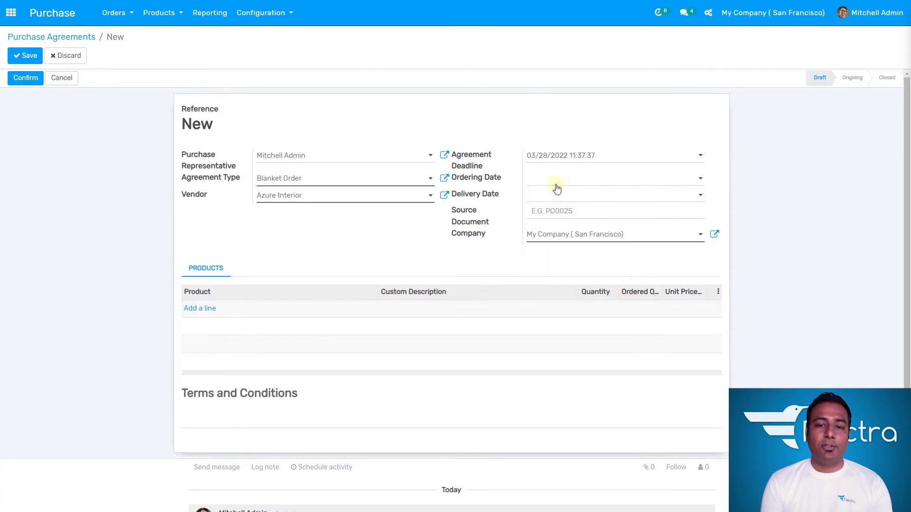
{"action": "left_click", "coordinate": [209, 310]}
Add [FURN_7777] Office Chair, quantity 30 at unit price 9.99, and save the agreement
{"action": "left_click", "coordinate": [234, 308]}
{"action": "type", "text": "office cha"}
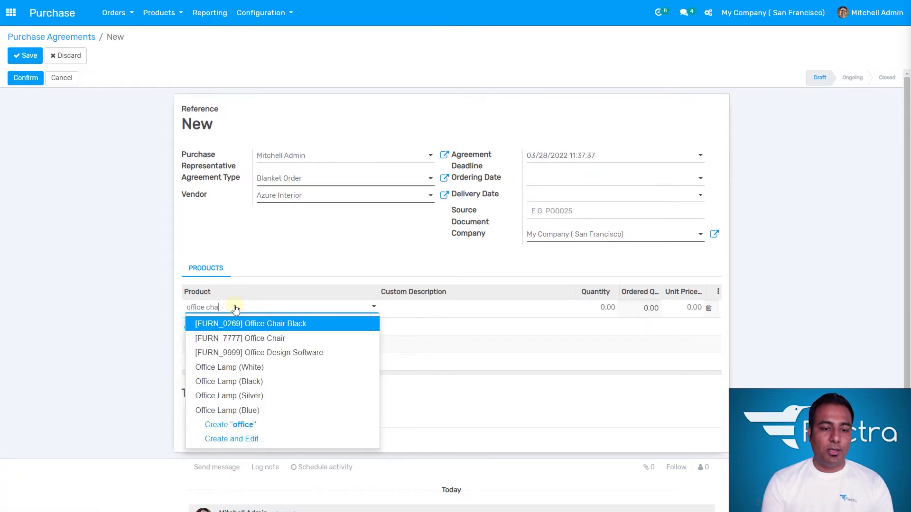
{"action": "left_click", "coordinate": [259, 338]}
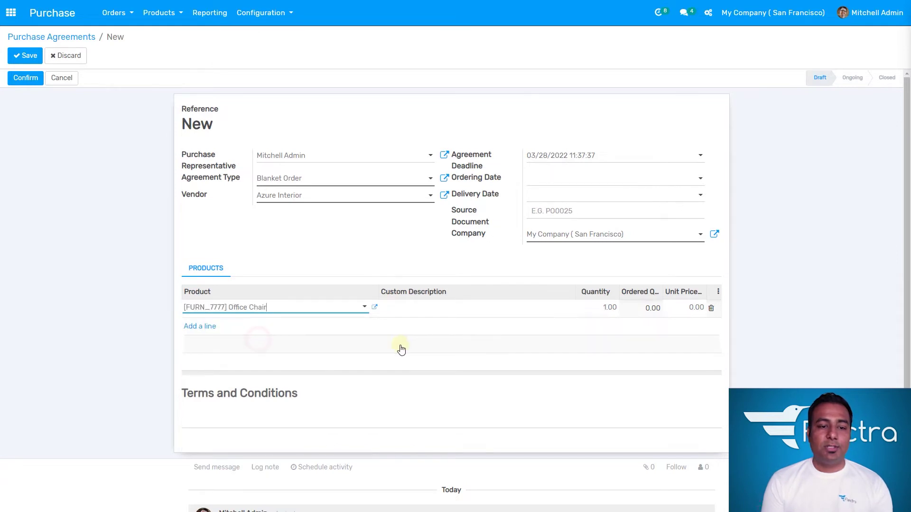
{"action": "left_click", "coordinate": [605, 309]}
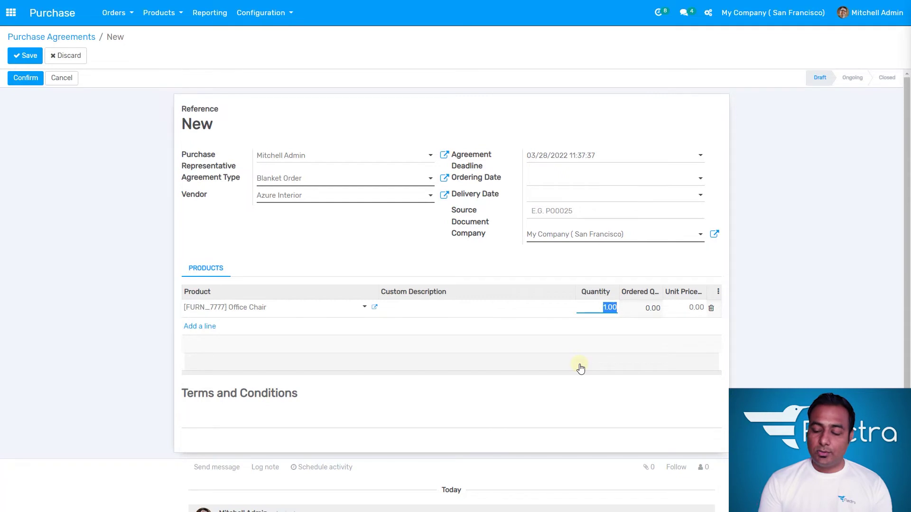
{"action": "type", "text": "30"}
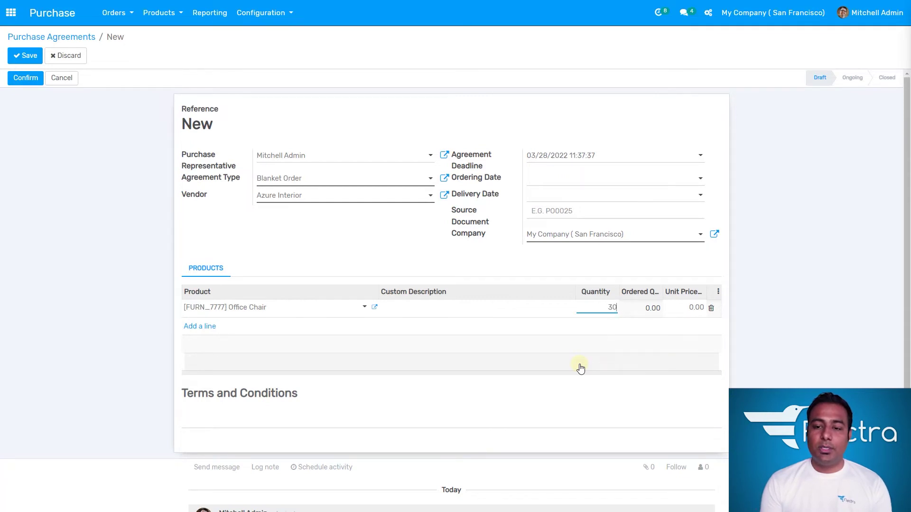
{"action": "left_click", "coordinate": [694, 307]}
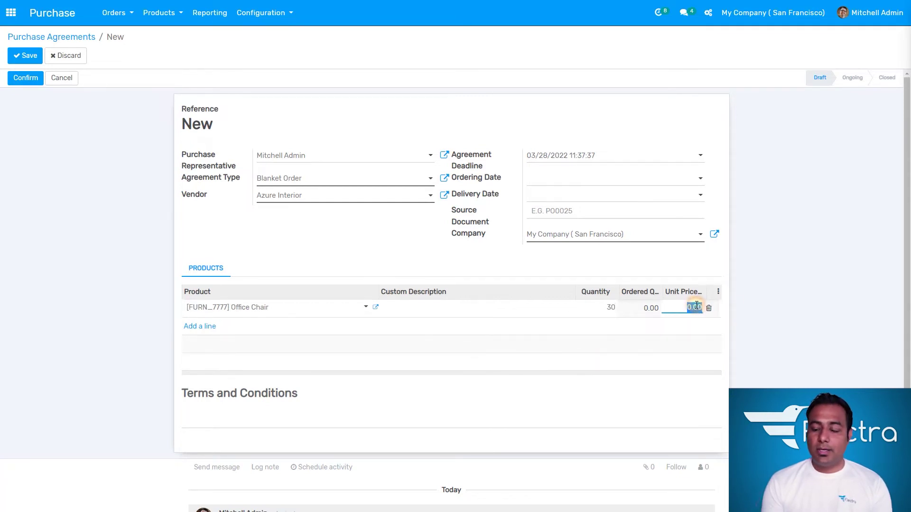
{"action": "type", "text": "9.99"}
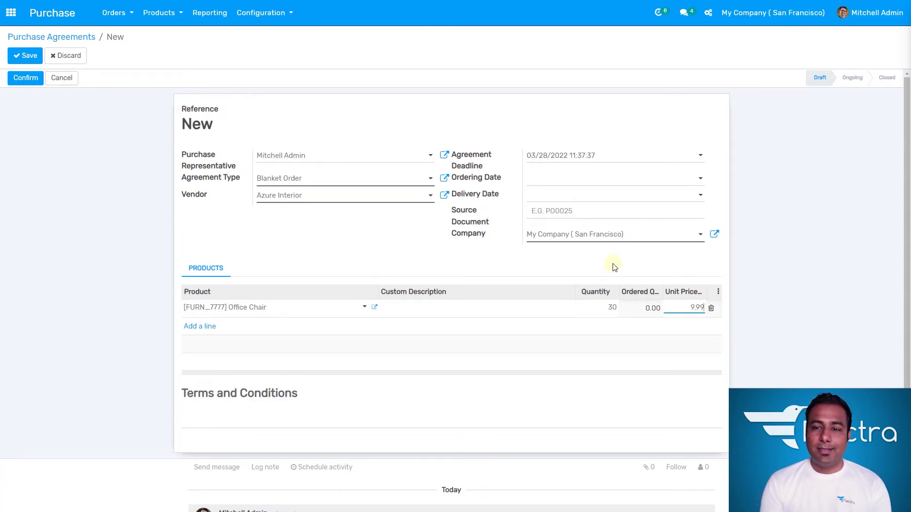
{"action": "left_click", "coordinate": [613, 267]}
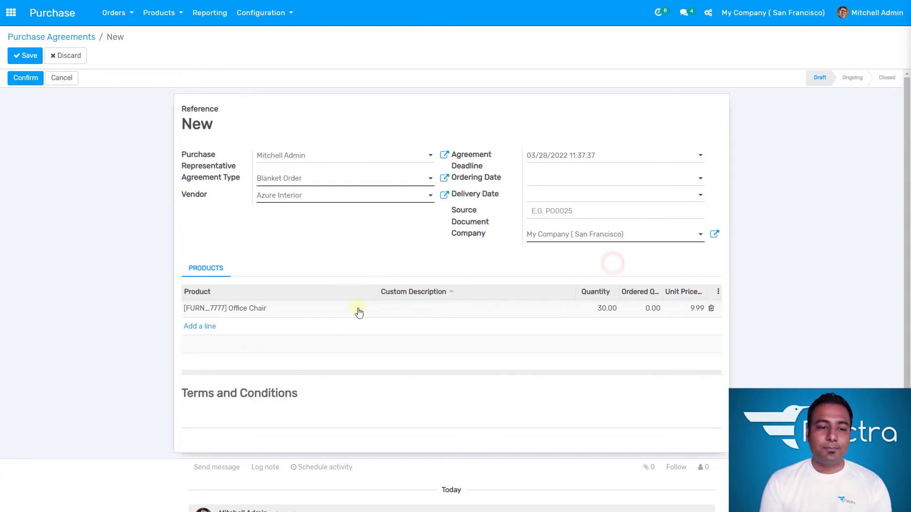
{"action": "left_click", "coordinate": [24, 56]}
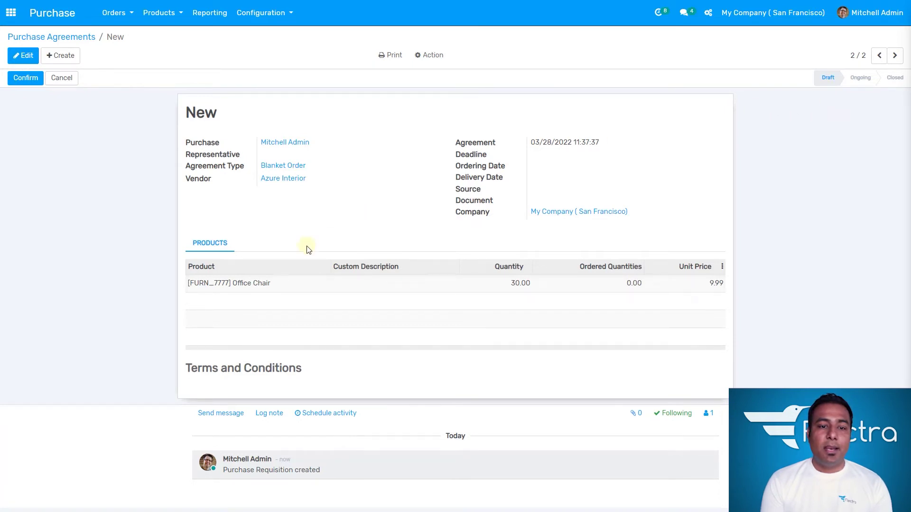
Confirm the draft Office Chair blanket order, moving it to Ongoing as B000001
{"action": "left_click", "coordinate": [28, 79]}
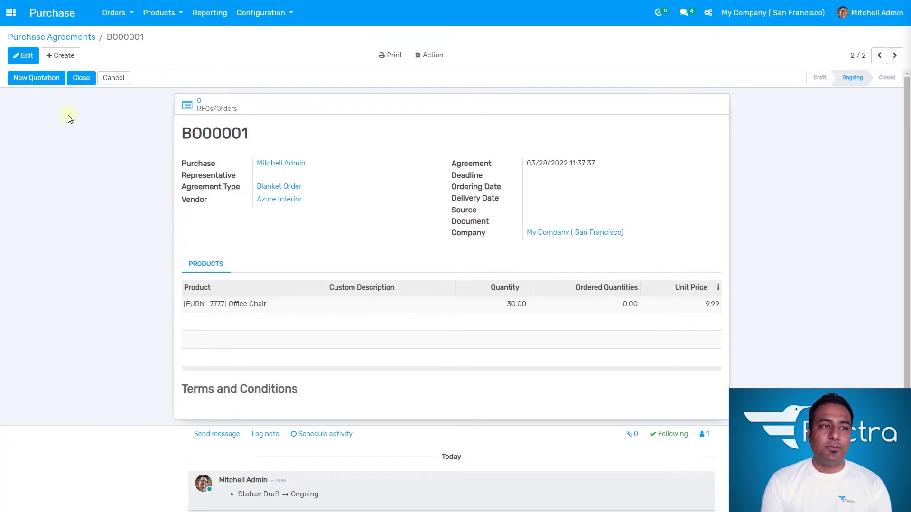
Create and save a new quotation from B000001 with the Office Chair quantity set to 10
{"action": "left_click", "coordinate": [52, 84]}
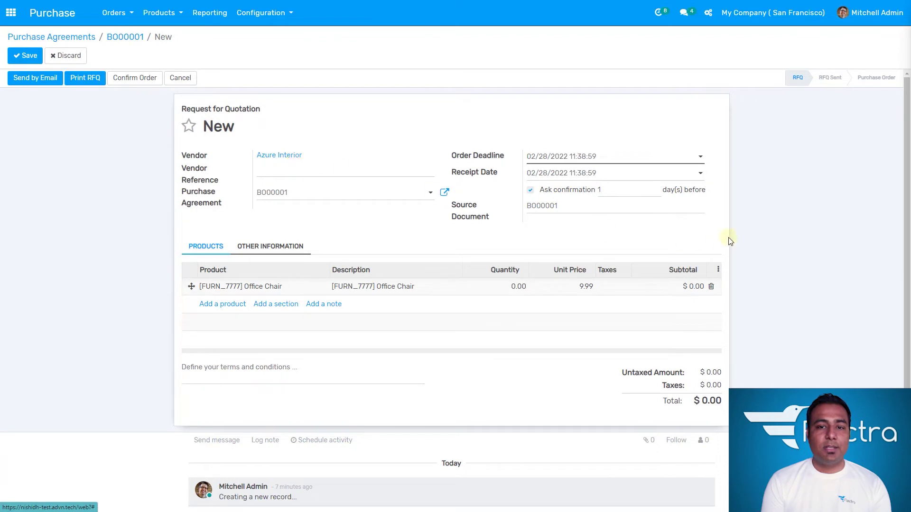
{"action": "left_click", "coordinate": [387, 242]}
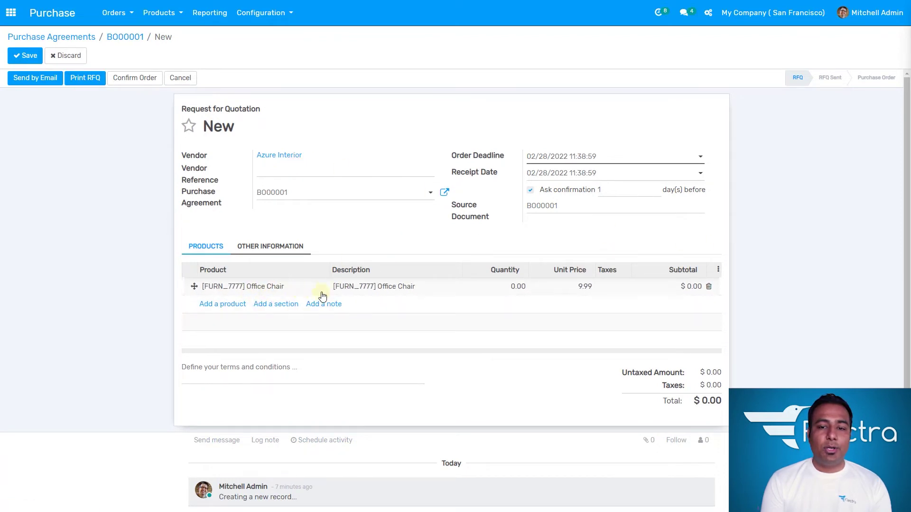
{"action": "left_click", "coordinate": [518, 287]}
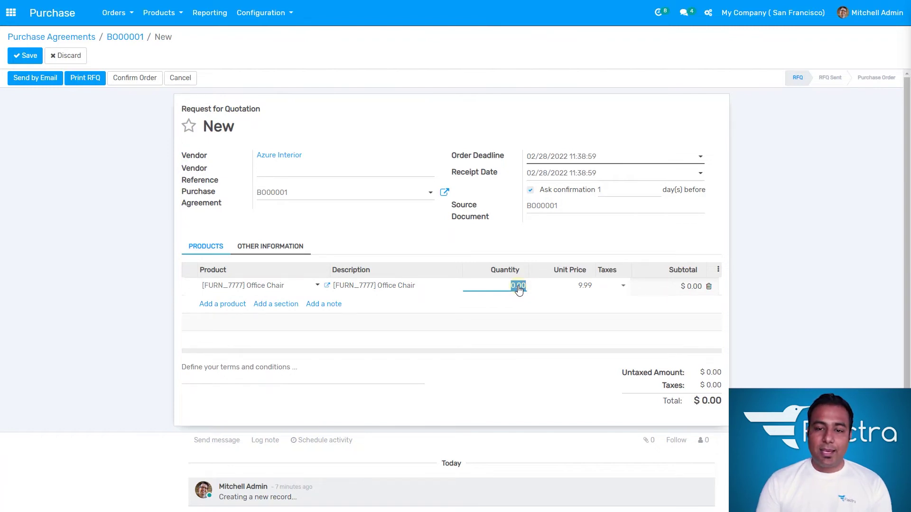
{"action": "type", "text": "10"}
{"action": "left_click", "coordinate": [492, 235]}
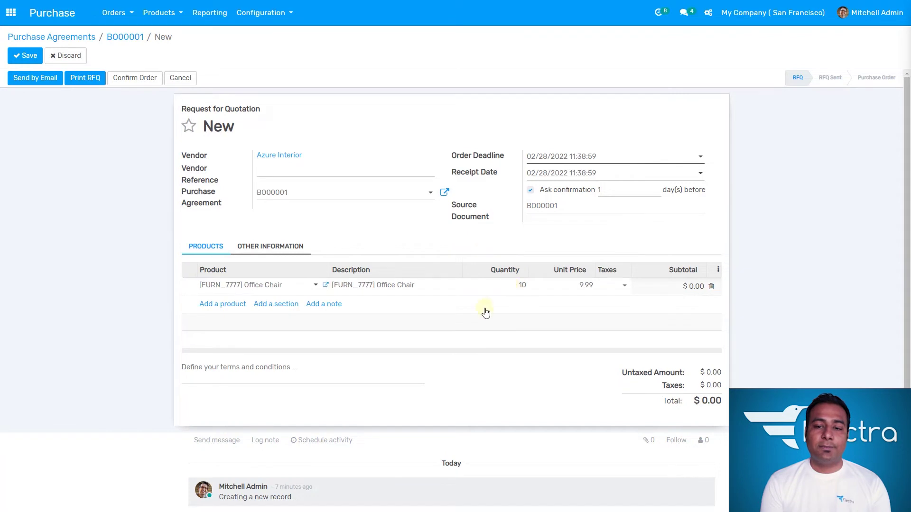
{"action": "left_click", "coordinate": [28, 56]}
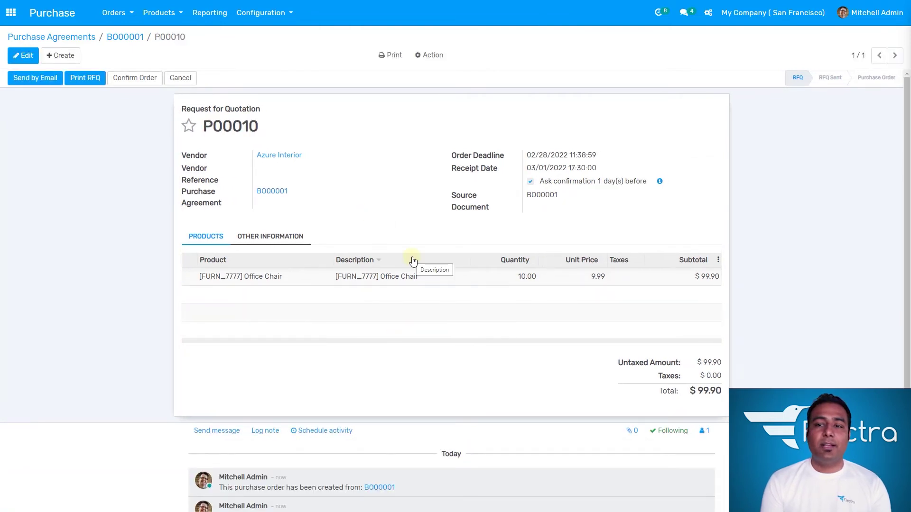
Confirm RFQ P00010 so its status becomes Purchase Order
{"action": "left_click", "coordinate": [134, 80]}
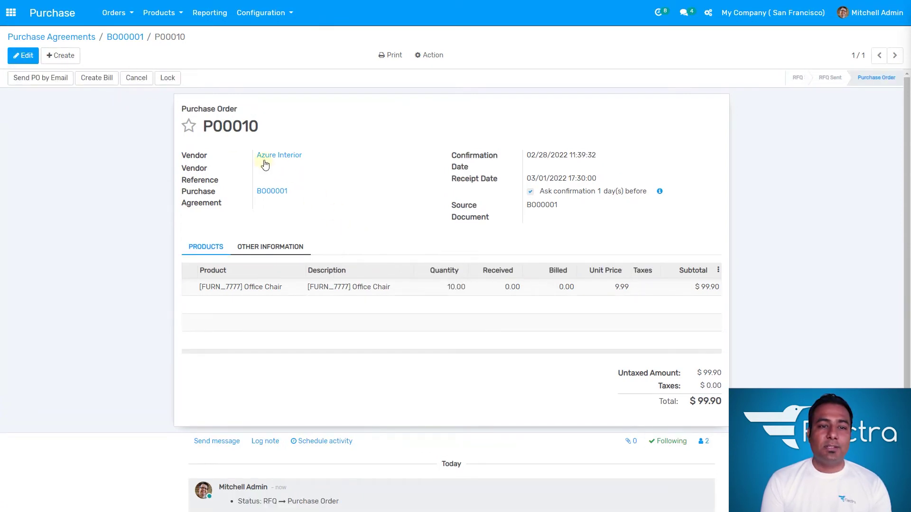
{"action": "left_click", "coordinate": [107, 183]}
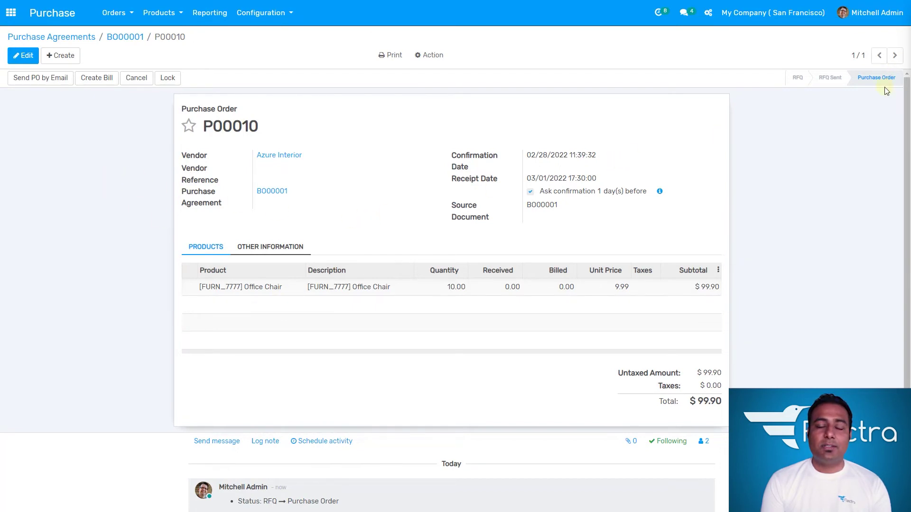
{"action": "left_click", "coordinate": [421, 171]}
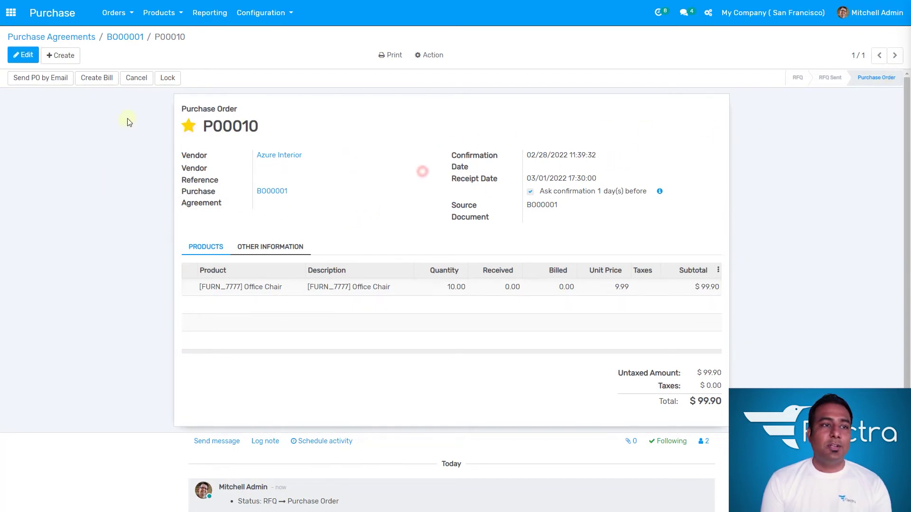
Go back to B000001, save its Office Chair line, and open the Office Chair product
{"action": "left_click", "coordinate": [126, 40]}
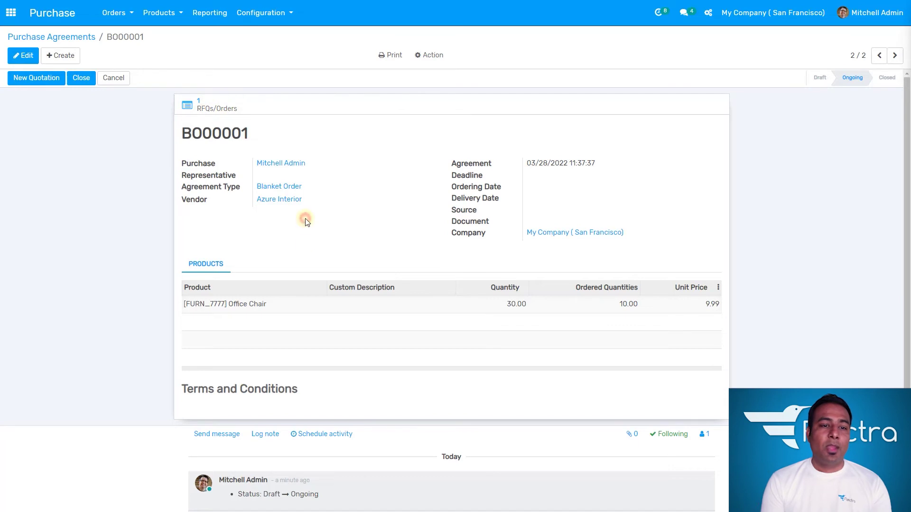
{"action": "left_click", "coordinate": [27, 57]}
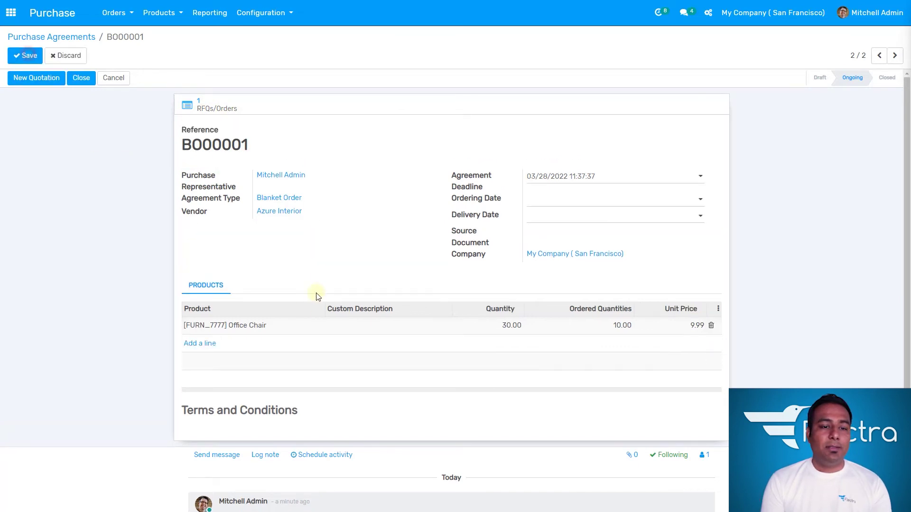
{"action": "left_click", "coordinate": [244, 326]}
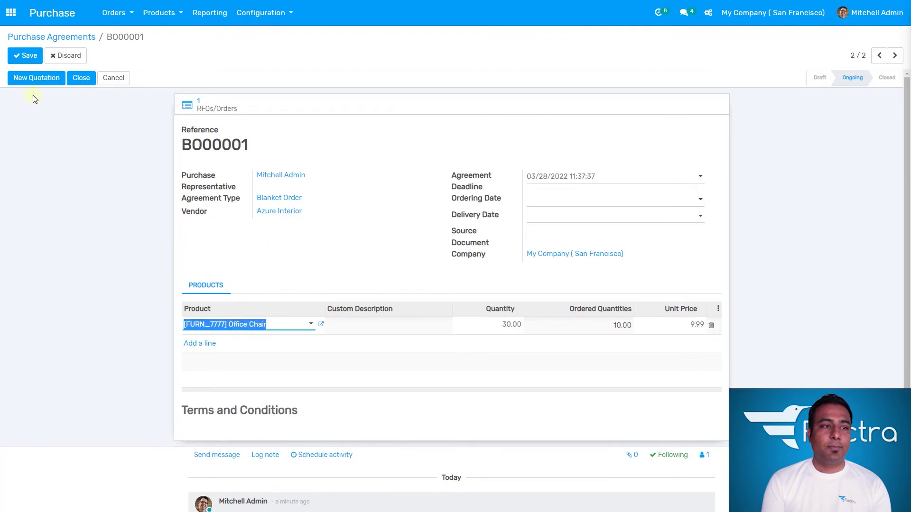
{"action": "left_click", "coordinate": [26, 55]}
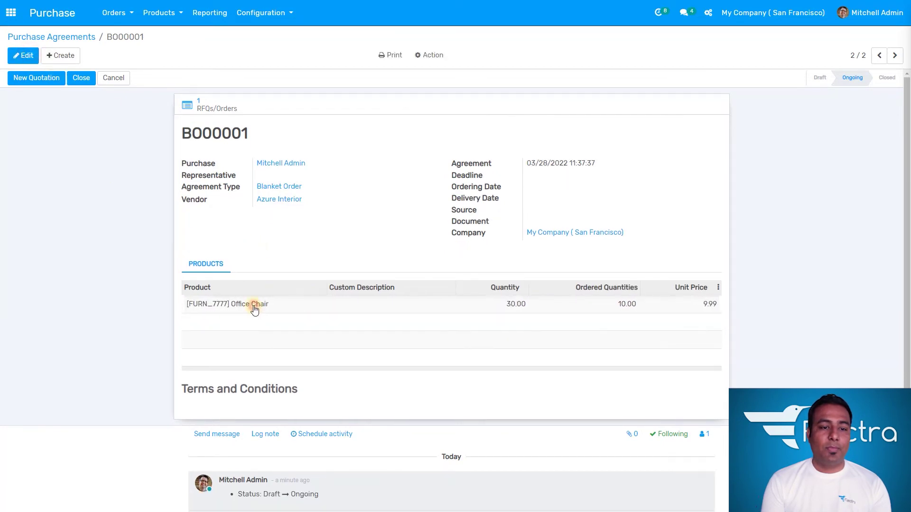
{"action": "left_click", "coordinate": [255, 309]}
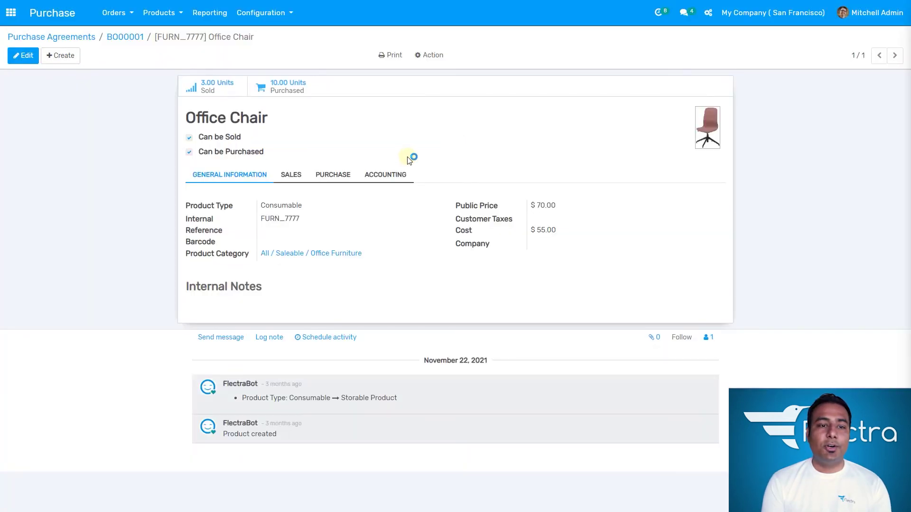
Check the Office Chair's Purchase tab vendor prices (Azure Interior 9.99), then return to B000001
{"action": "left_click", "coordinate": [338, 177]}
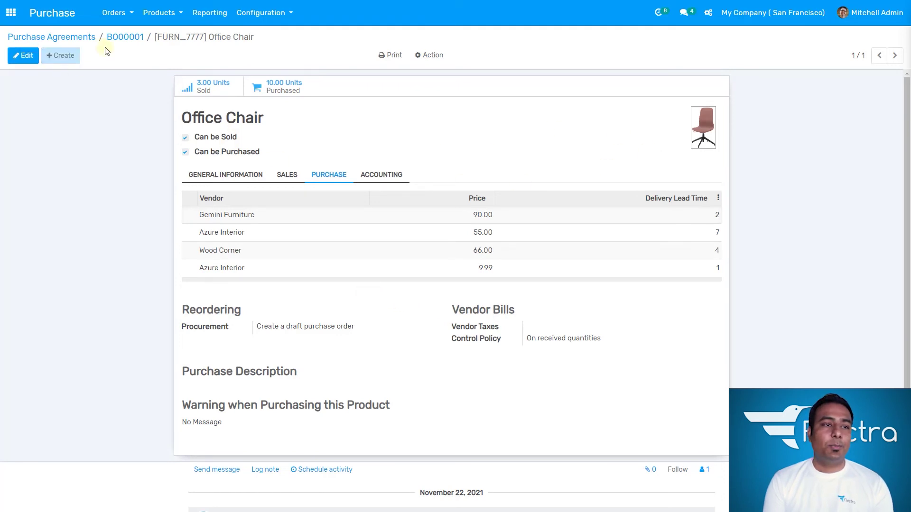
{"action": "left_click", "coordinate": [125, 37]}
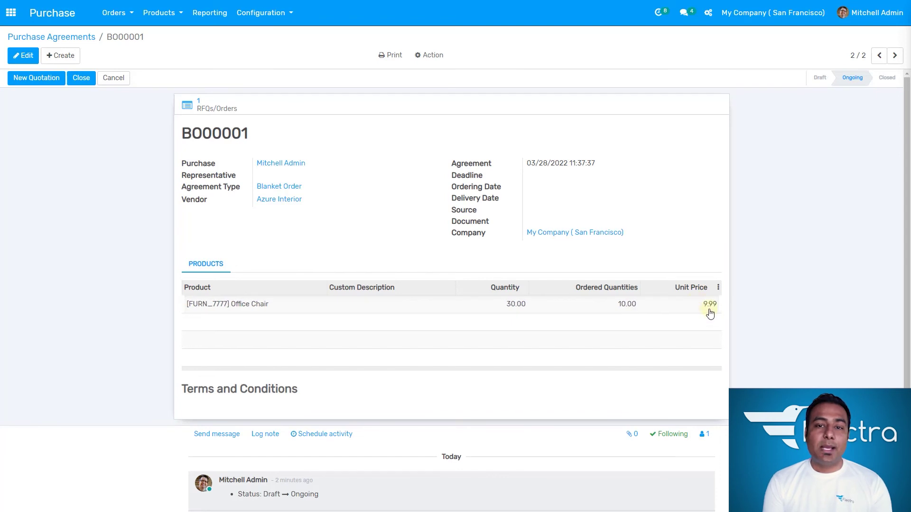
Open purchase order P00010 from B000001's linked RFQs/Orders list
{"action": "left_click", "coordinate": [521, 261]}
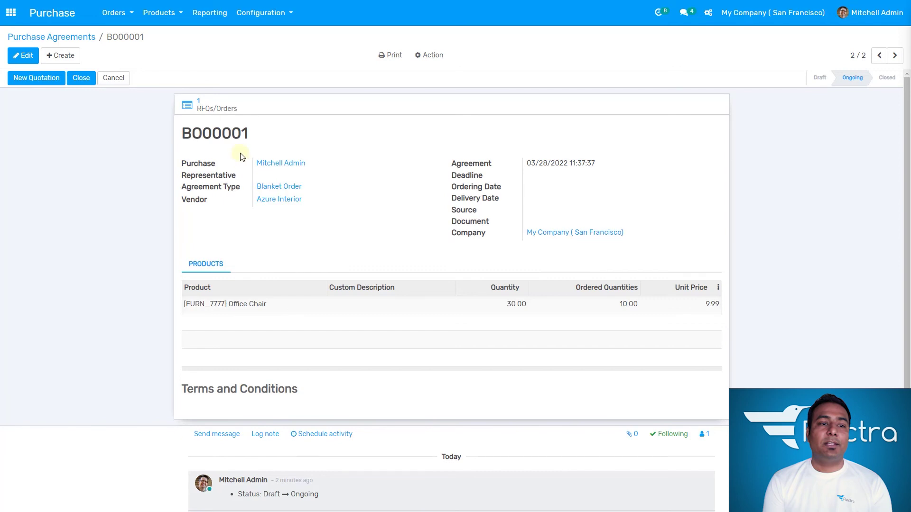
{"action": "left_click", "coordinate": [223, 111]}
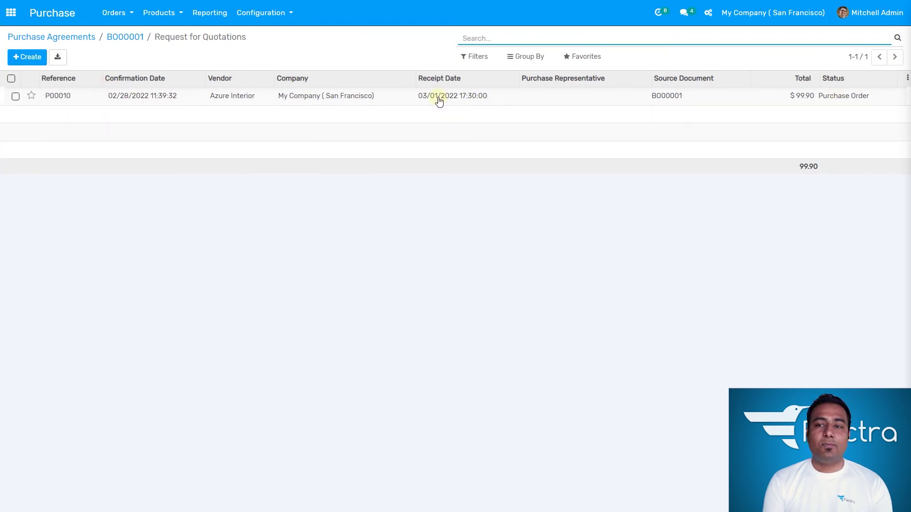
{"action": "left_click", "coordinate": [673, 97]}
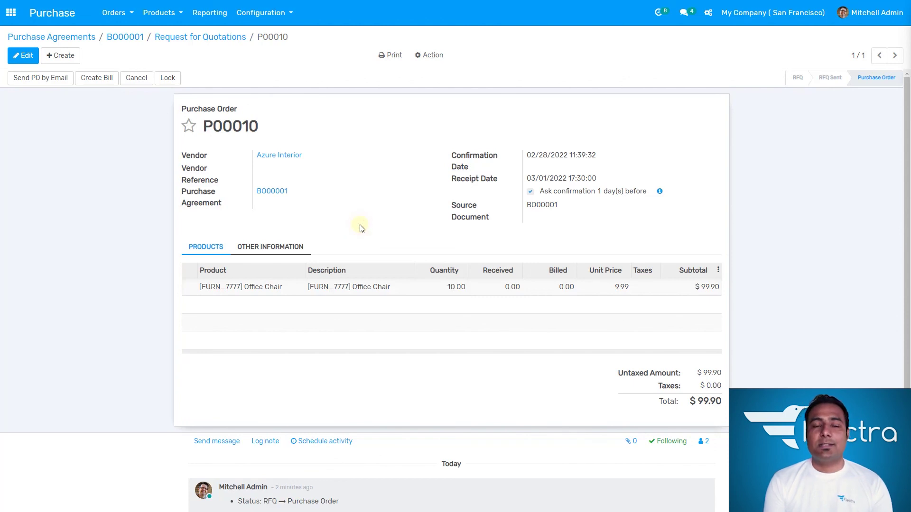
Return to the Purchase Agreements list showing B000001 as Ongoing
{"action": "left_click", "coordinate": [71, 37]}
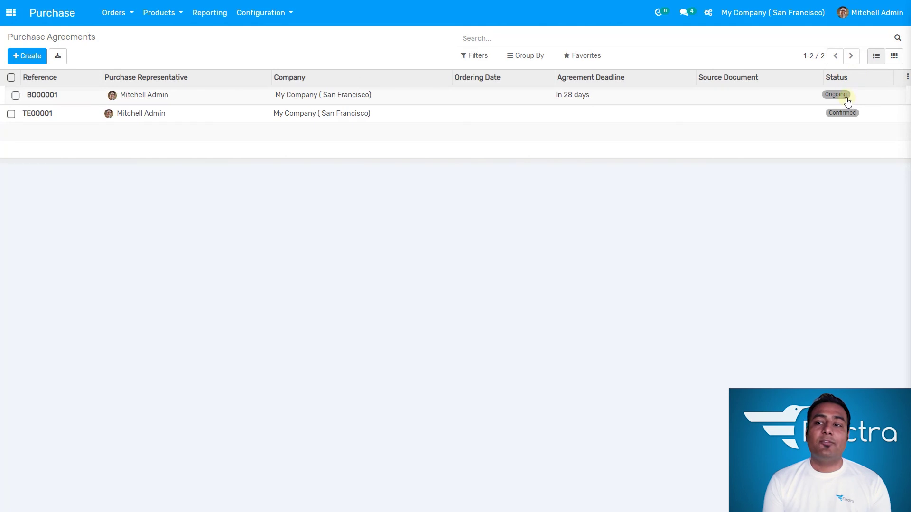
Reopen agreement B000001 and review it: Ongoing, 1 linked order, 10.00 of 30 Office Chairs ordered
{"action": "left_click", "coordinate": [711, 99]}
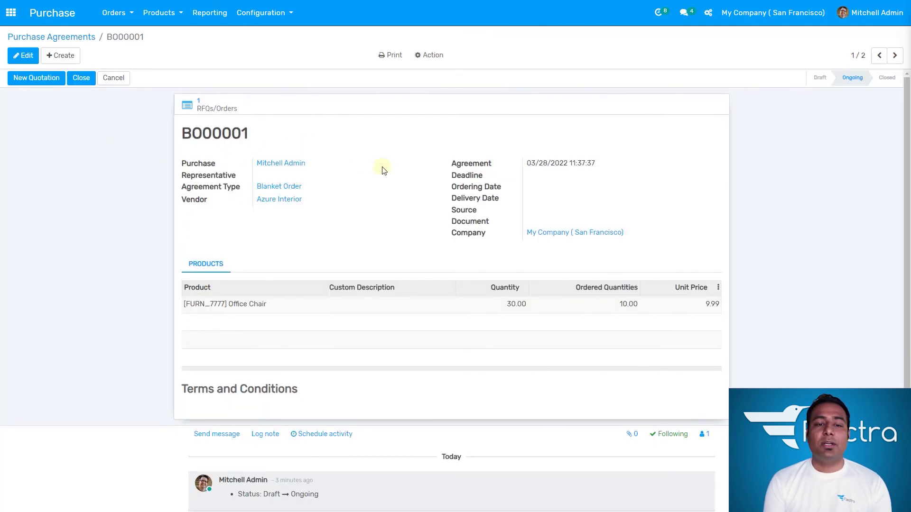
{"action": "scroll", "coordinate": [367, 185], "scroll_direction": "down", "scroll_amount": 1}
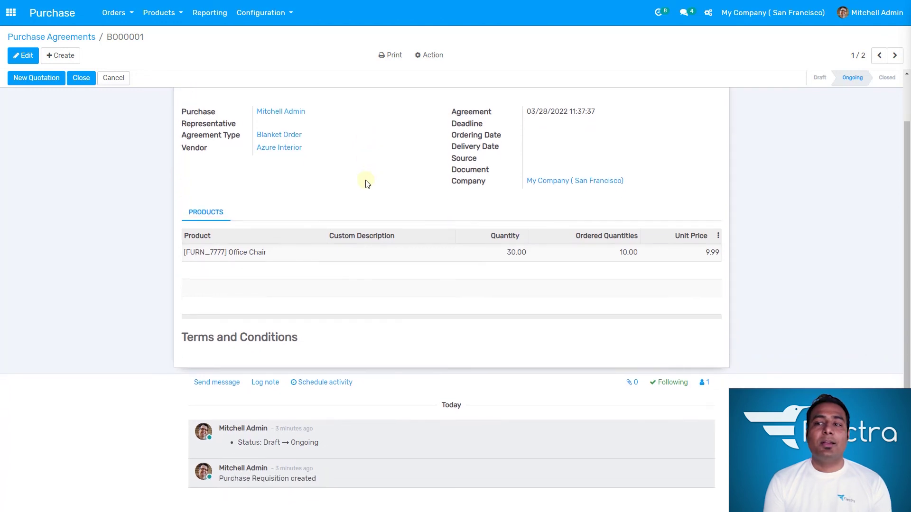
{"action": "scroll", "coordinate": [367, 184], "scroll_direction": "up", "scroll_amount": 1}
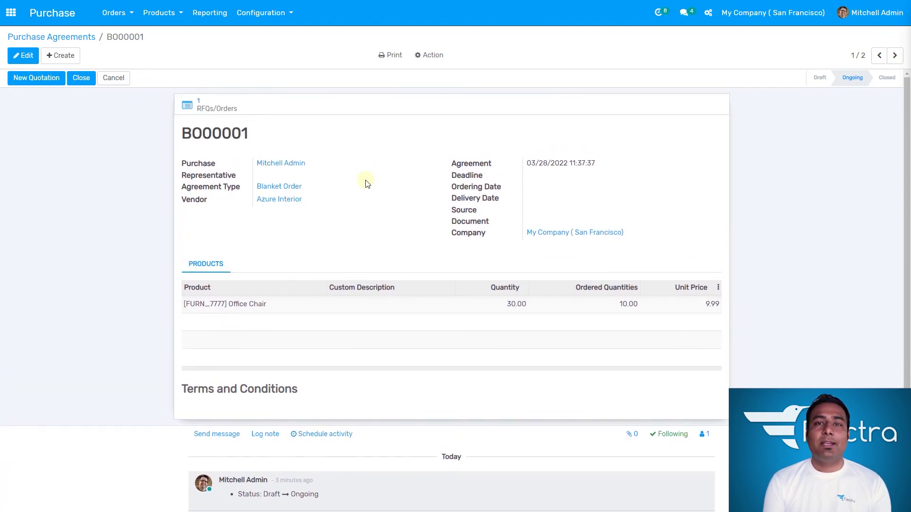